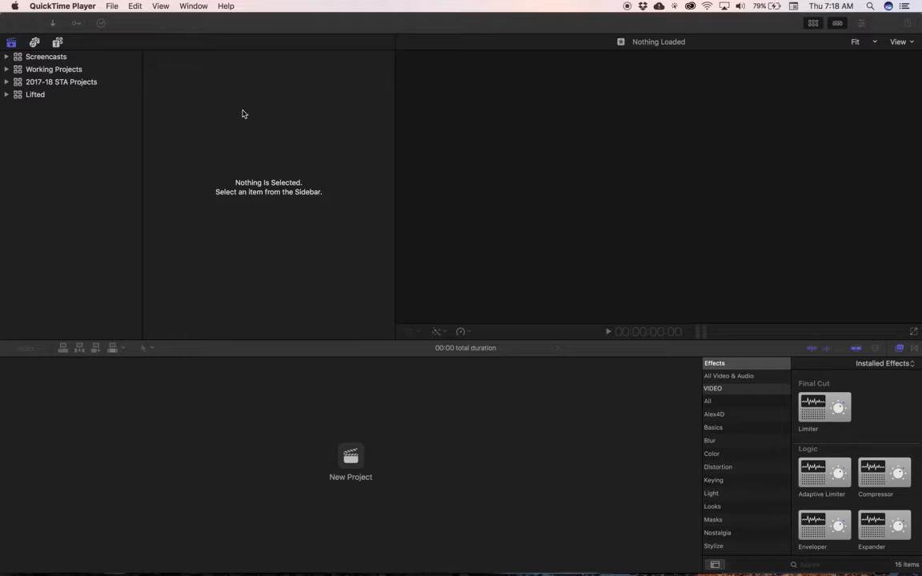
# - Create a new library named 01_A_DigitalMedia in the Movies folder
pyautogui.click(182, 29)
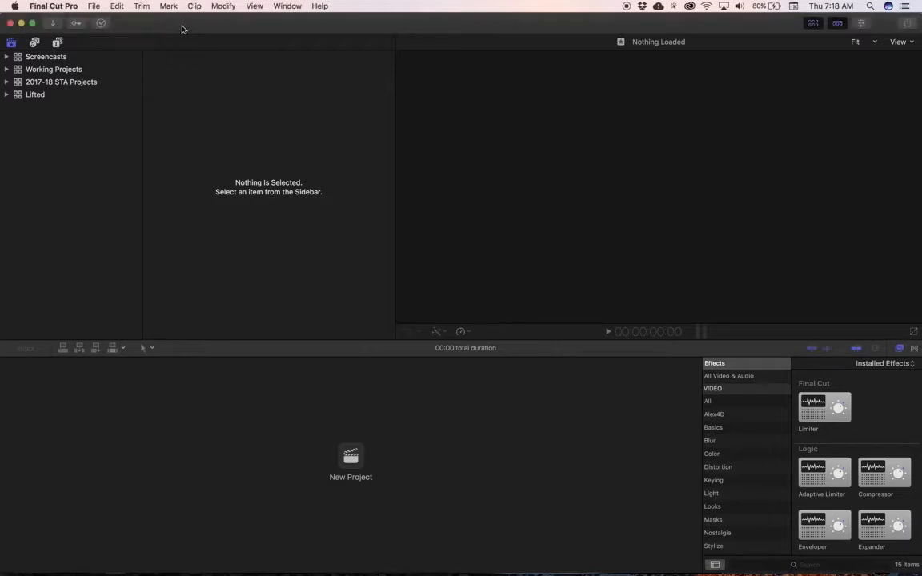
pyautogui.click(94, 6)
pyautogui.moveTo(97, 20)
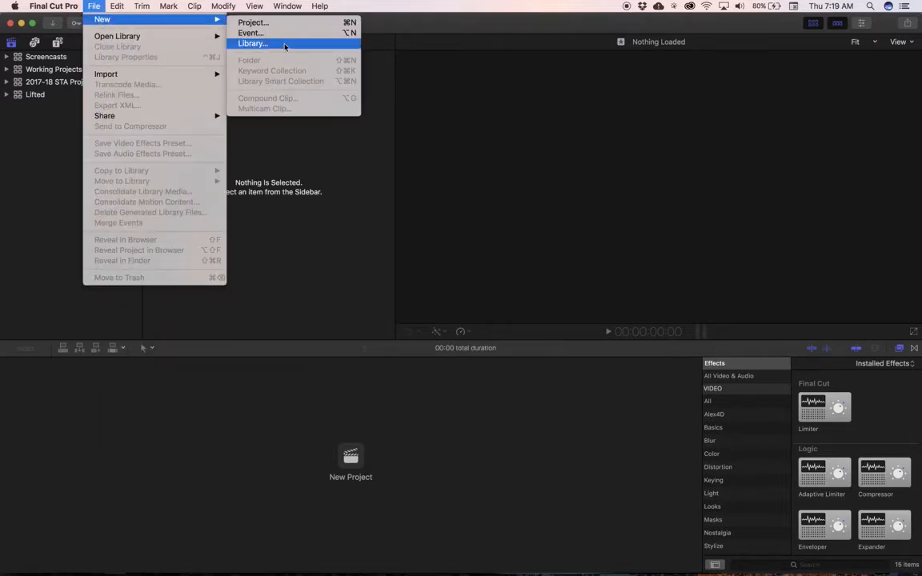
pyautogui.click(284, 44)
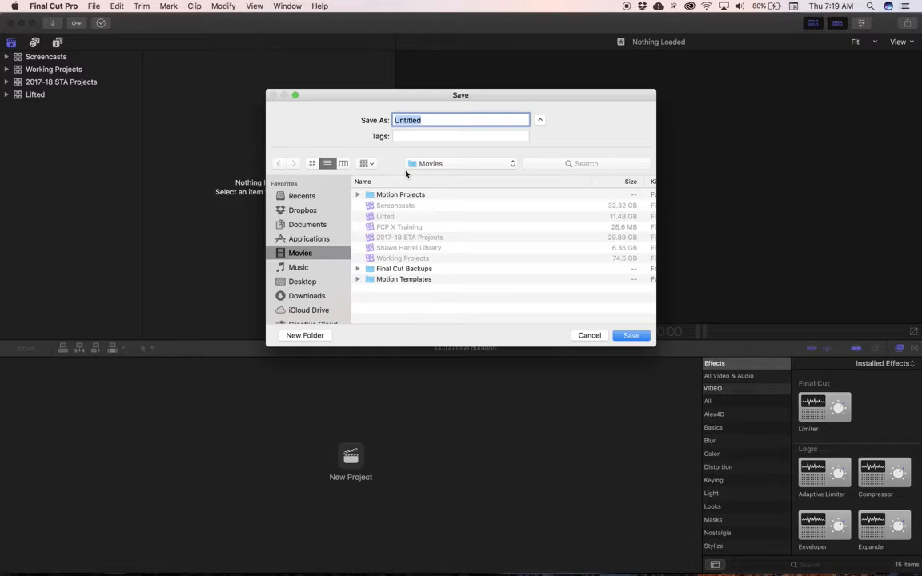
pyautogui.press('super+Tab')
pyautogui.press('super+Tab')
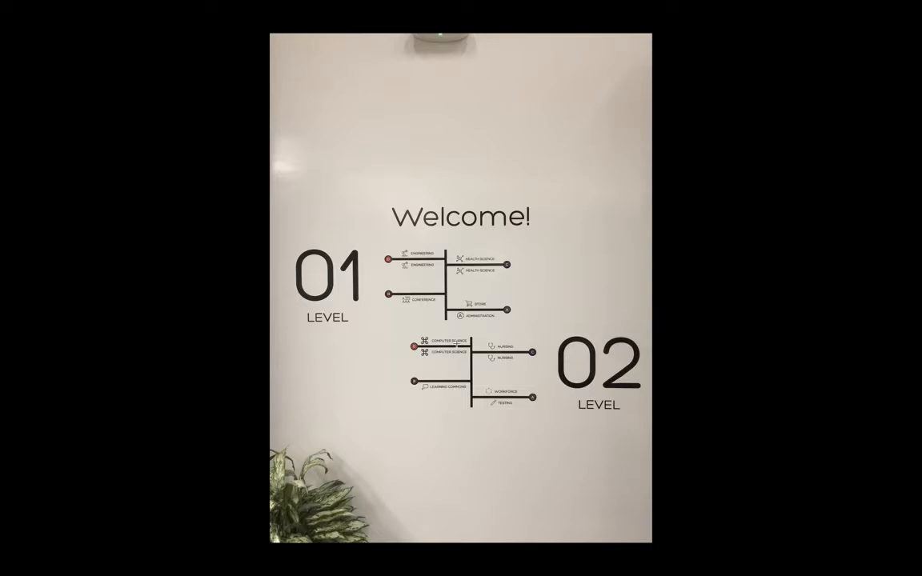
pyautogui.press('super+Tab')
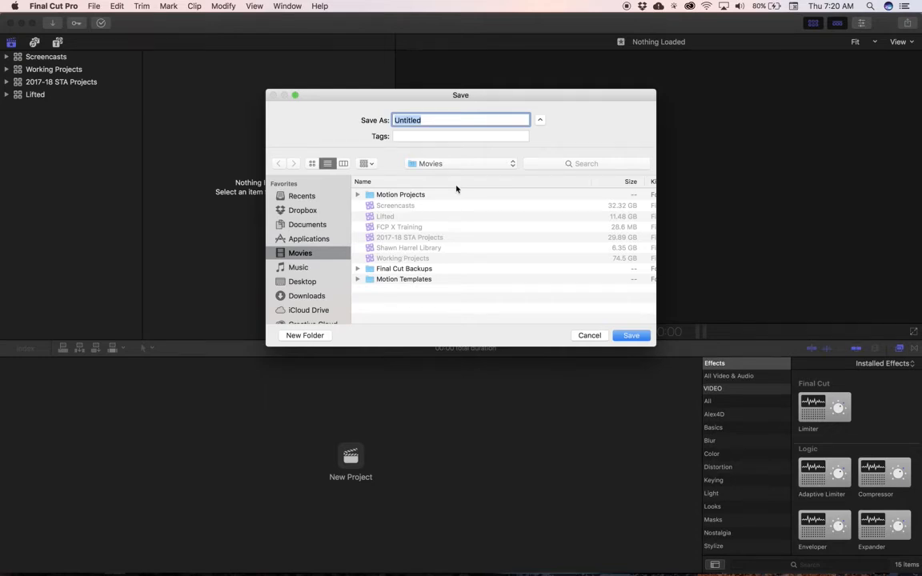
pyautogui.write('01_A_DigitalMedia')
pyautogui.moveTo(413, 120); pyautogui.dragTo(455, 121)
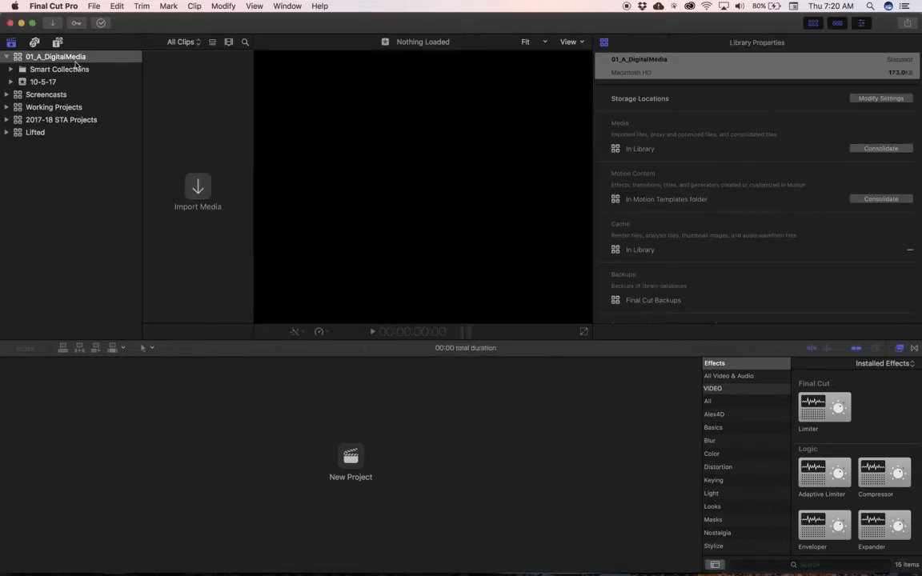
# - Copy the new library's name and rename its default event to 01_A_DigitalMedia
pyautogui.click(74, 60)
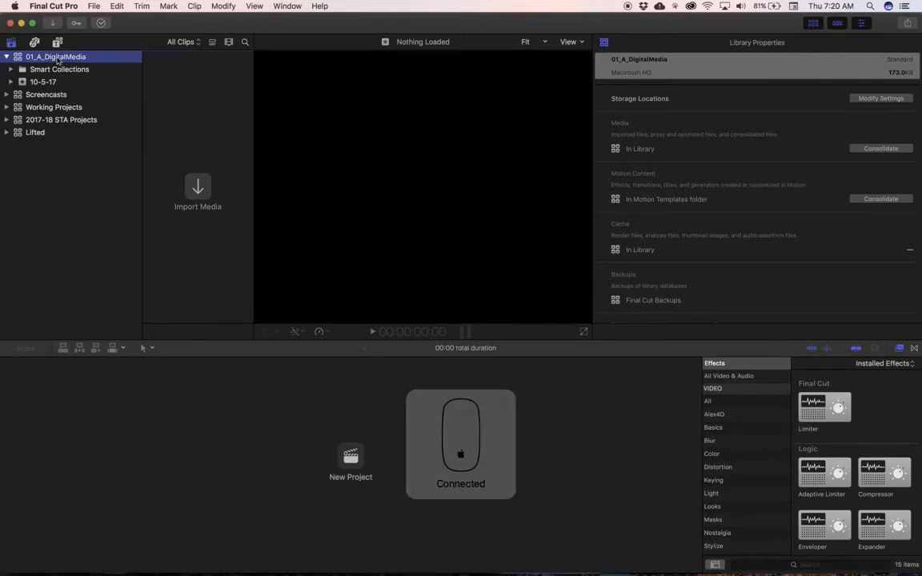
pyautogui.click(58, 60)
pyautogui.press('super+c')
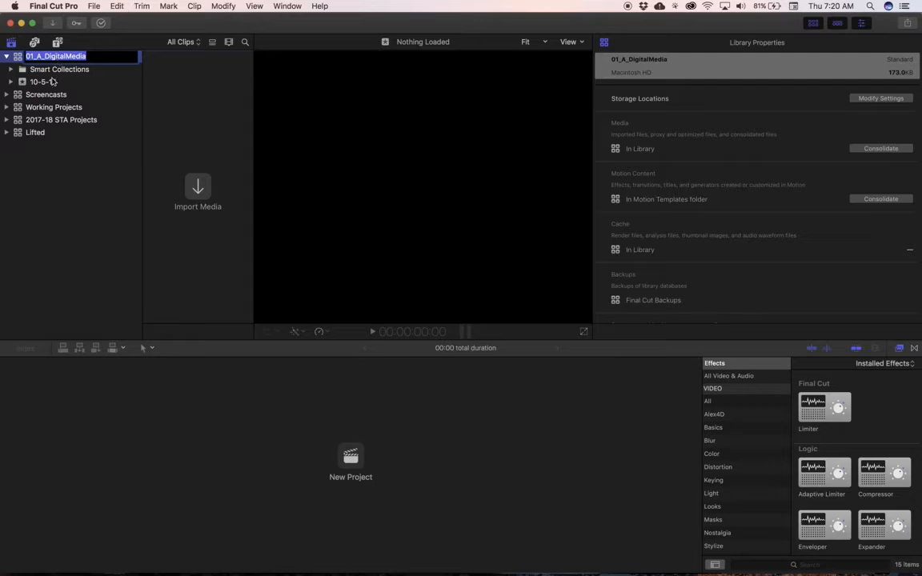
pyautogui.click(42, 83)
pyautogui.click(42, 83)
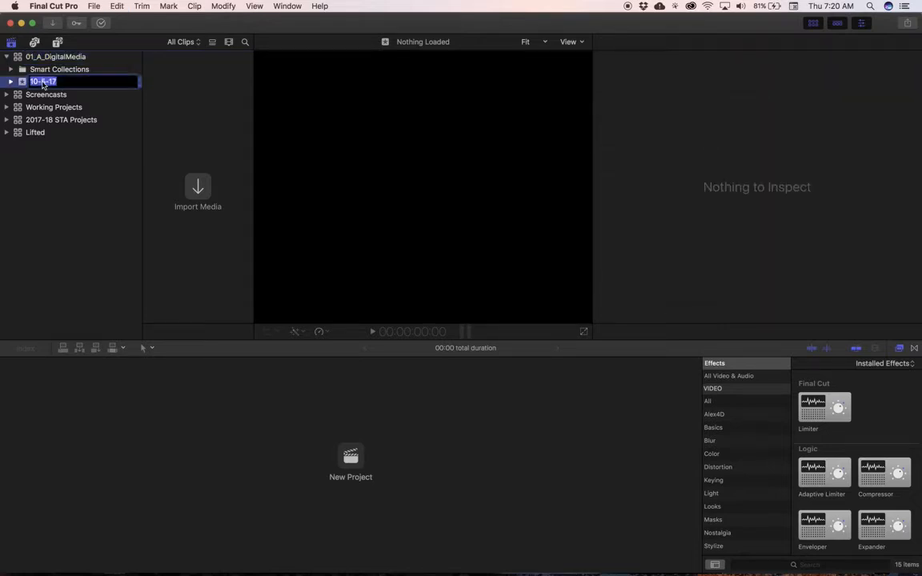
pyautogui.press('super+v')
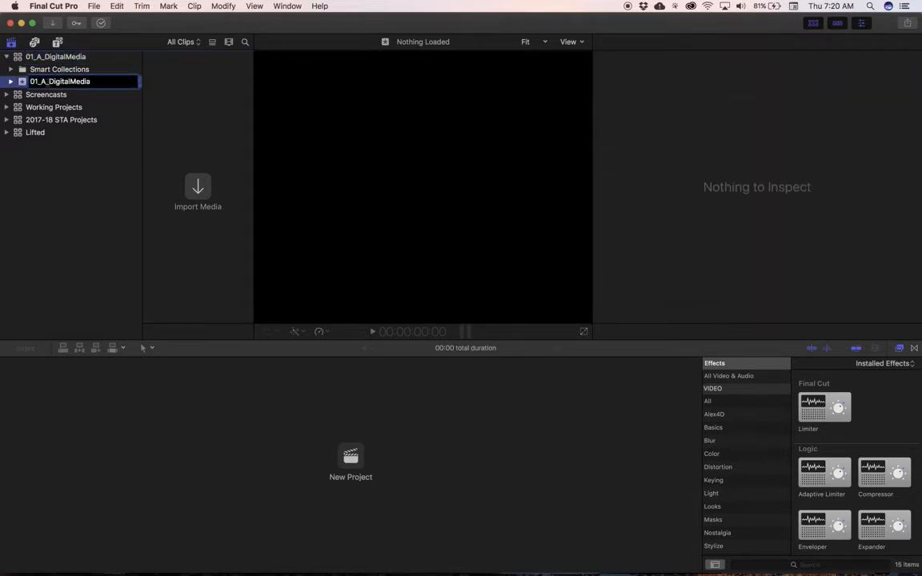
pyautogui.press('Return')
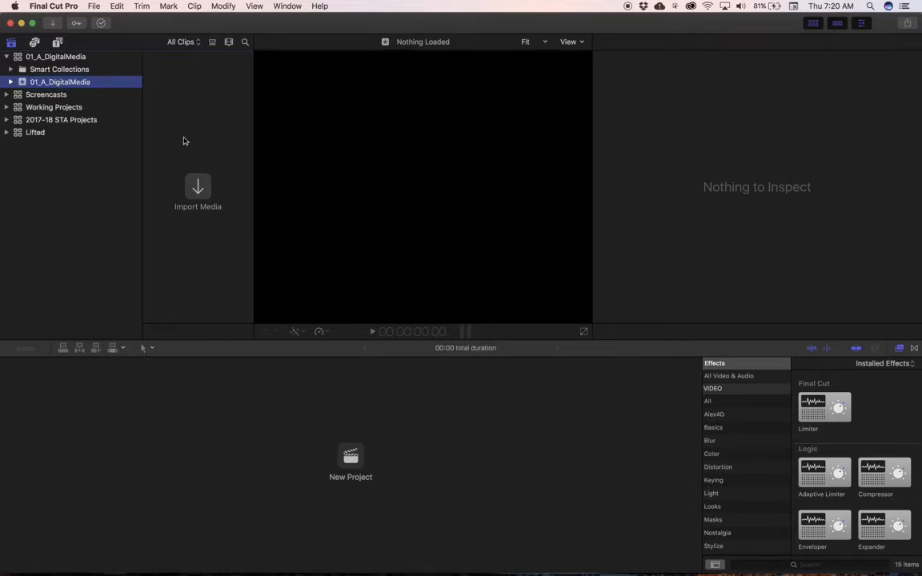
# - Import DJI_0021.MOV and DJI_0018.MOV from the Desktop into the 01_A_DigitalMedia event
pyautogui.click(202, 192)
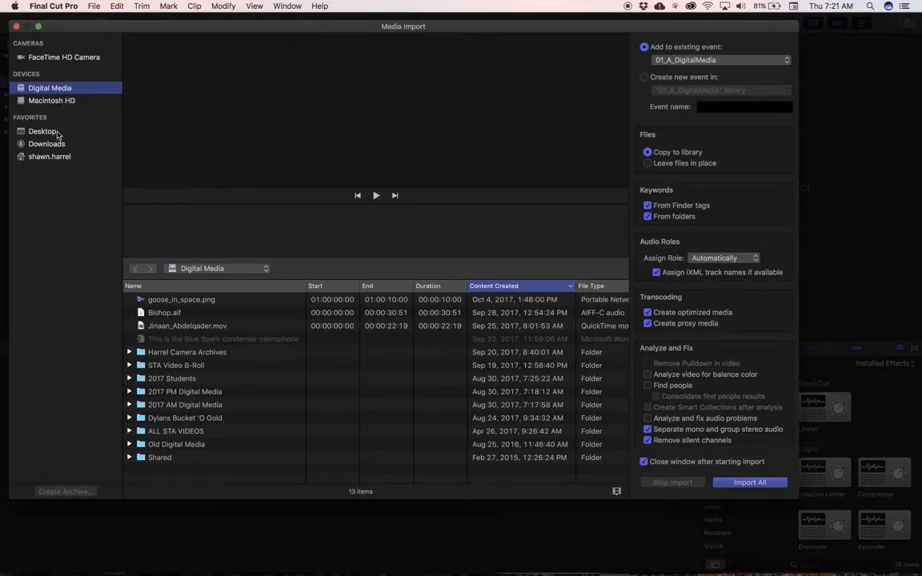
pyautogui.click(51, 130)
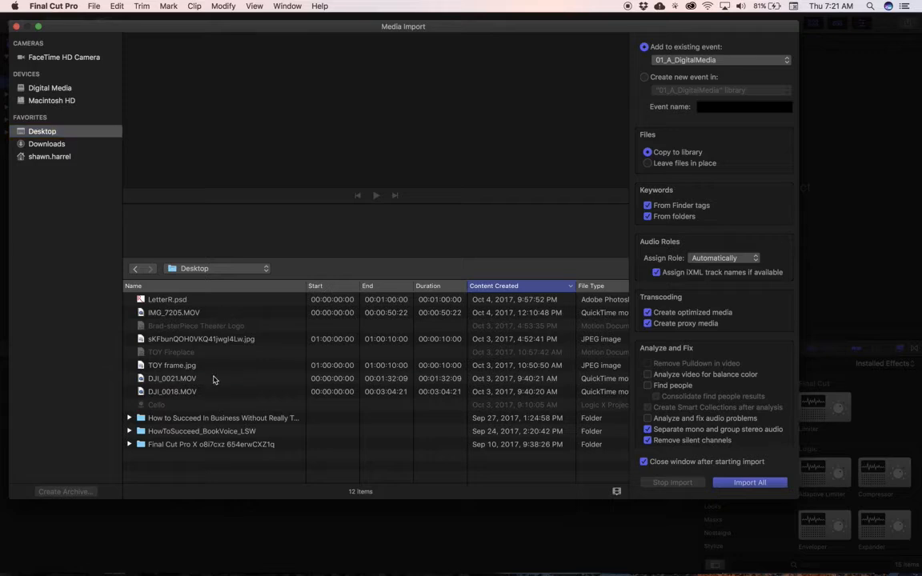
pyautogui.click(171, 377)
pyautogui.keyDown('shift'); pyautogui.click(216, 391); pyautogui.keyUp('shift')
pyautogui.press('Return')
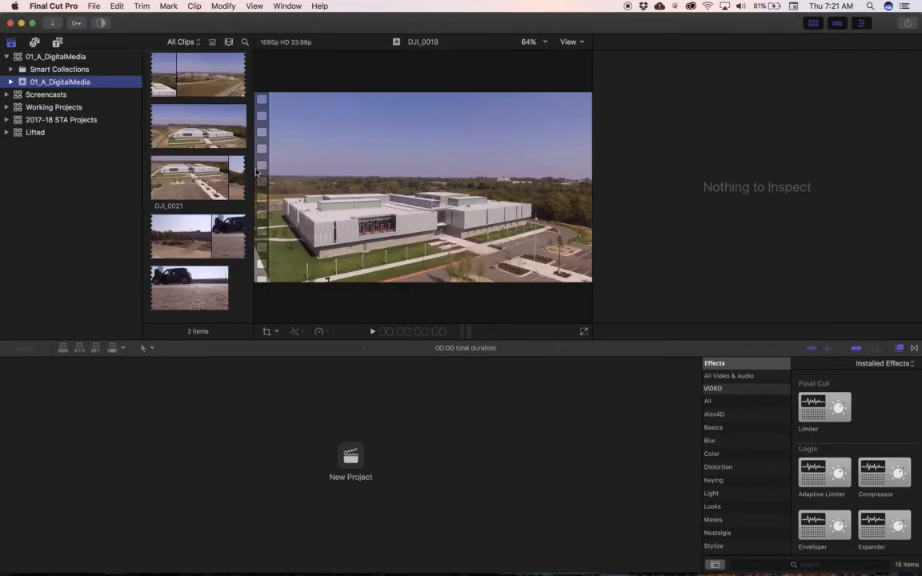
# - Hide the inspector and enlarge the browser area, with each clip shown as a single thumbnail
pyautogui.click(863, 25)
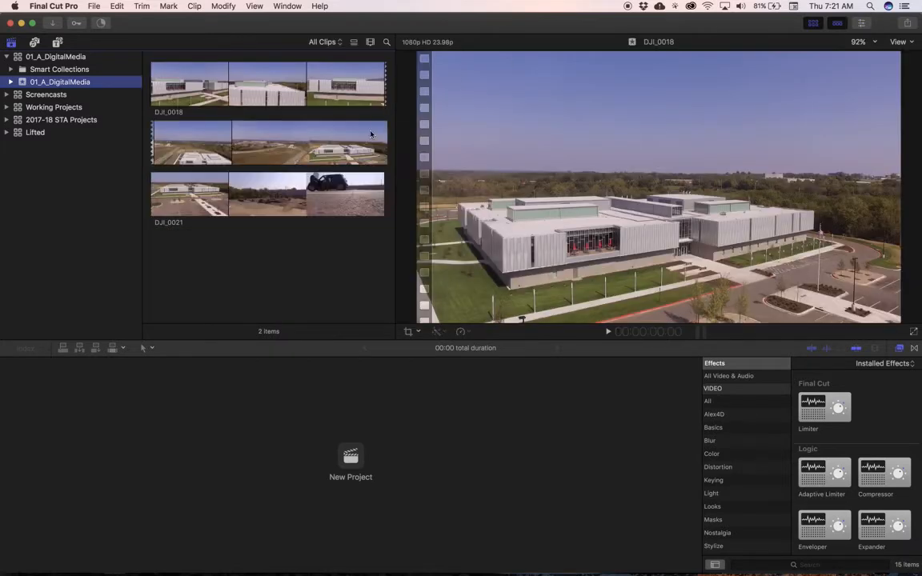
pyautogui.click(313, 274)
pyautogui.hotkey('shift', 'z')
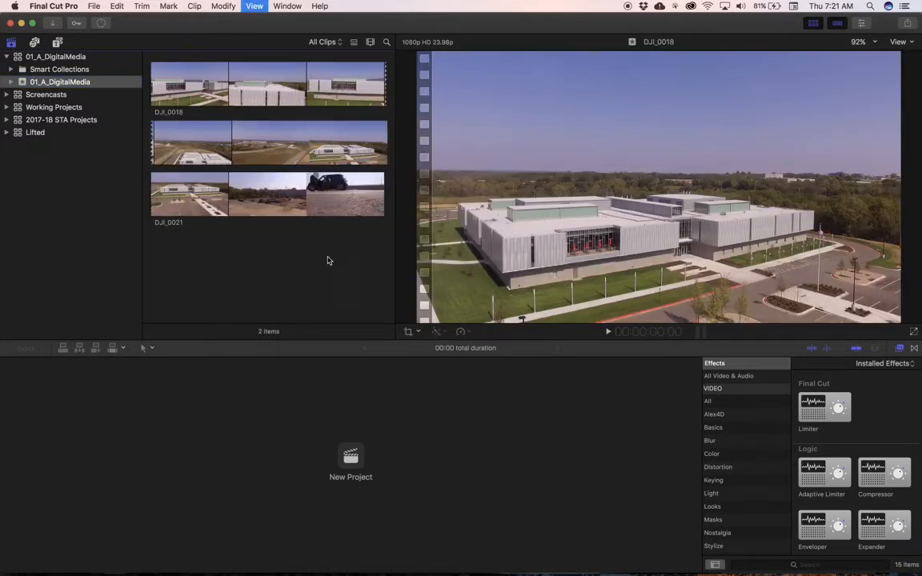
pyautogui.moveTo(395, 257); pyautogui.dragTo(596, 256)
pyautogui.moveTo(460, 343); pyautogui.dragTo(469, 477)
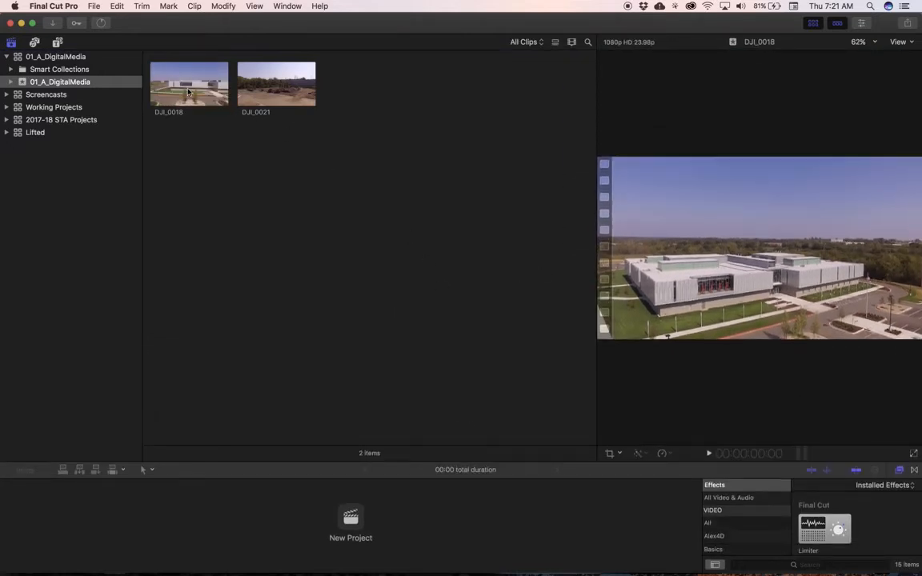
# - Assign the keyword "Wide Shot" to the DJI_0018 clip
pyautogui.click(188, 91)
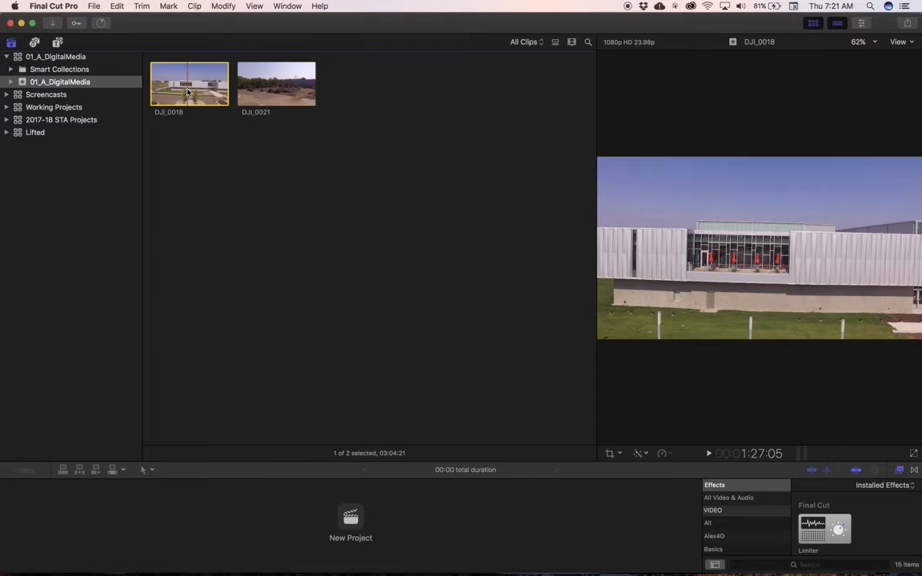
pyautogui.press('super+k')
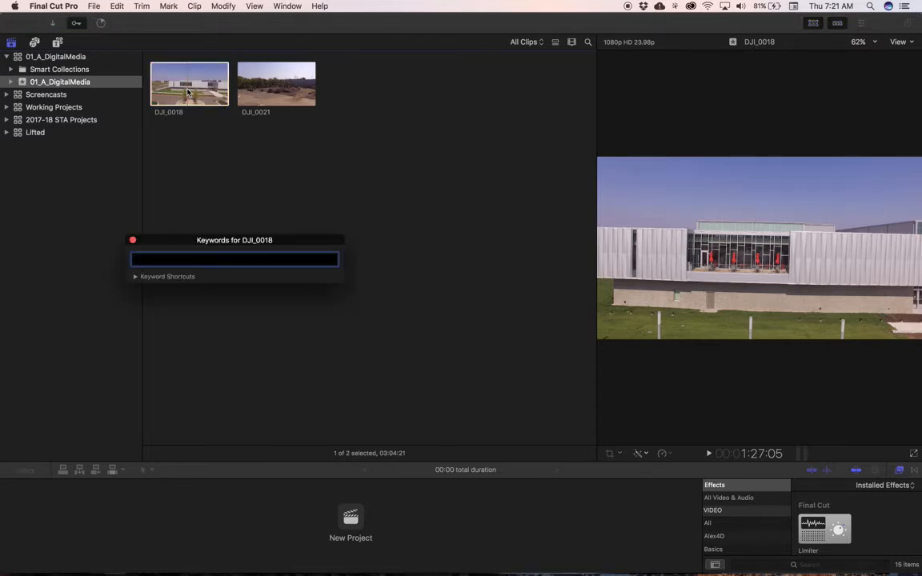
pyautogui.write('Wide Shot')
pyautogui.press('Return')
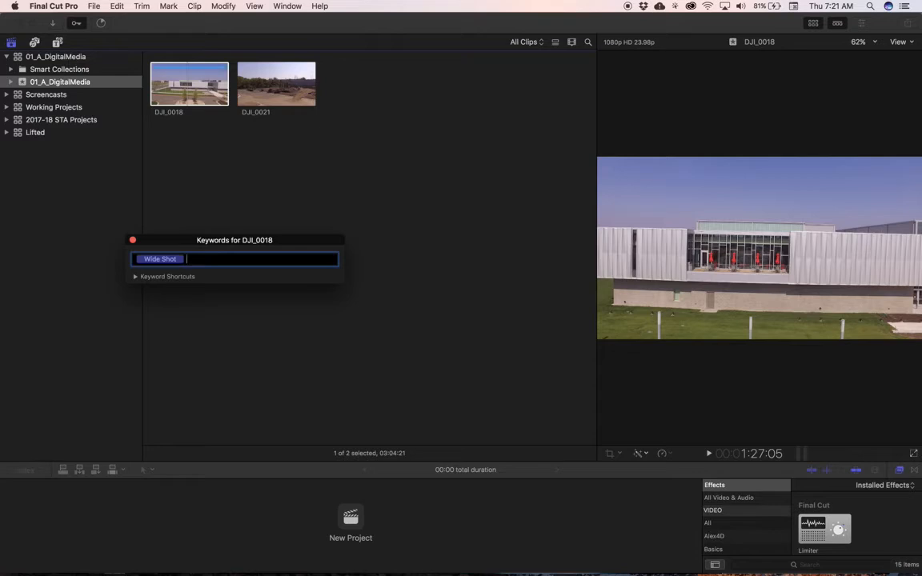
# - Assign the keyword "Close Up" to the DJI_0021 clip
pyautogui.click(267, 94)
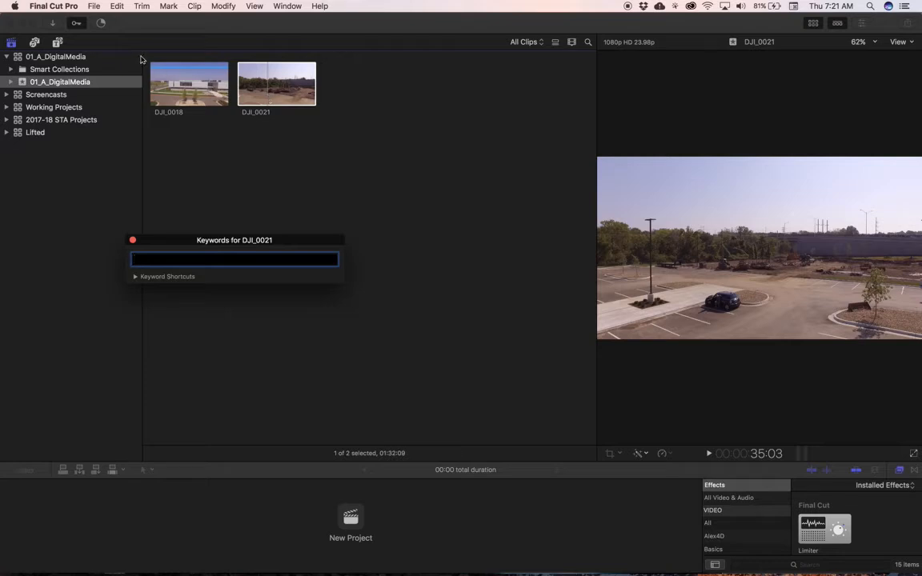
pyautogui.write('Close Up')
pyautogui.press('Return')
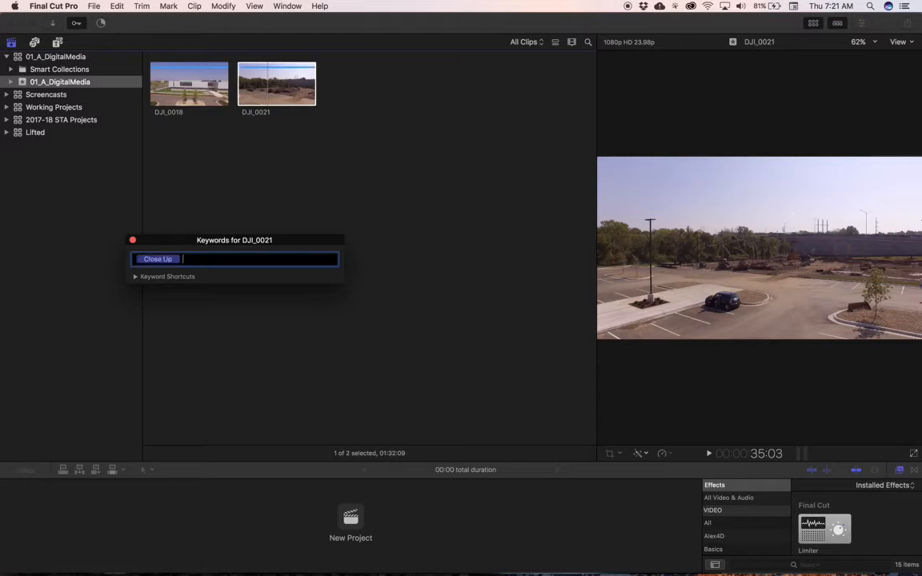
# - Review the event's Close Up and Wide Shot keyword collections, and close the keyword editor with DJI_0018 selected
pyautogui.click(11, 81)
pyautogui.click(43, 96)
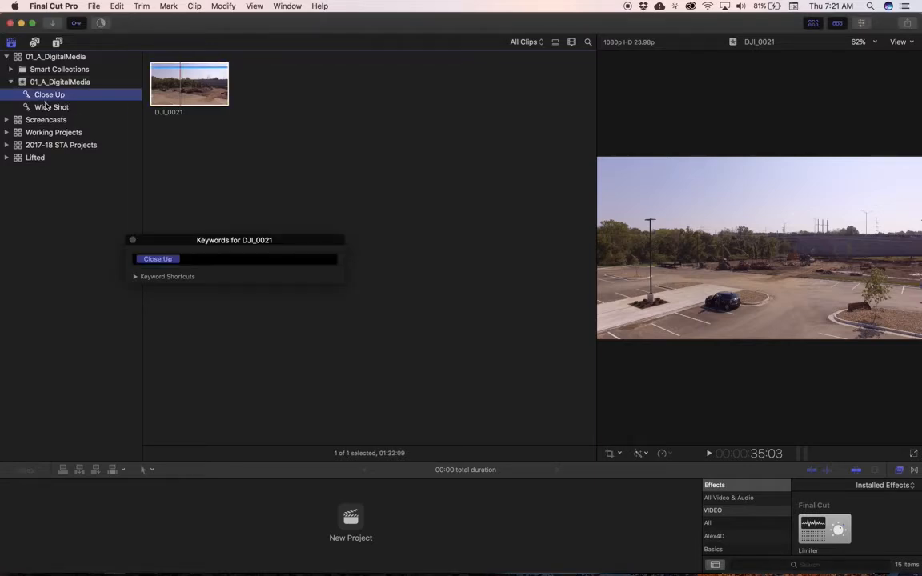
pyautogui.click(46, 106)
pyautogui.click(49, 98)
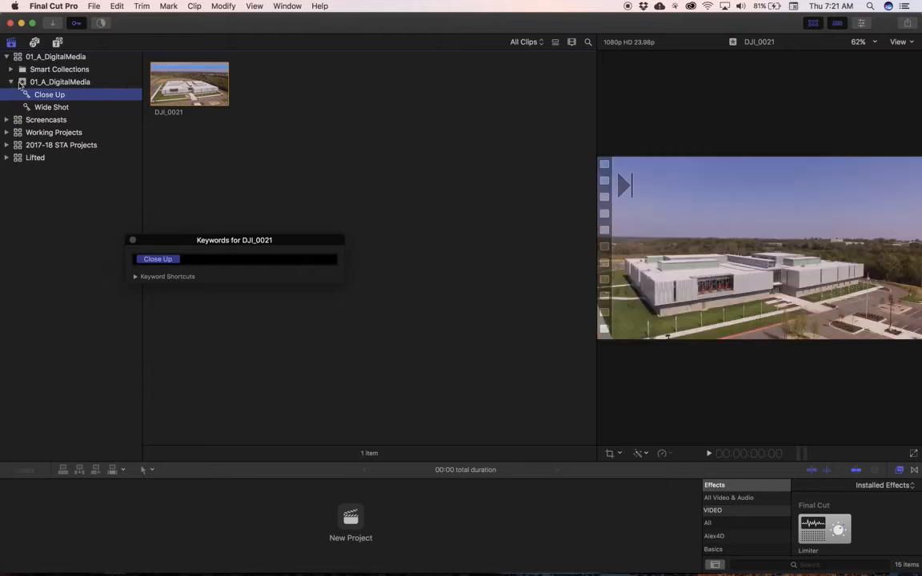
pyautogui.click(11, 82)
pyautogui.click(196, 96)
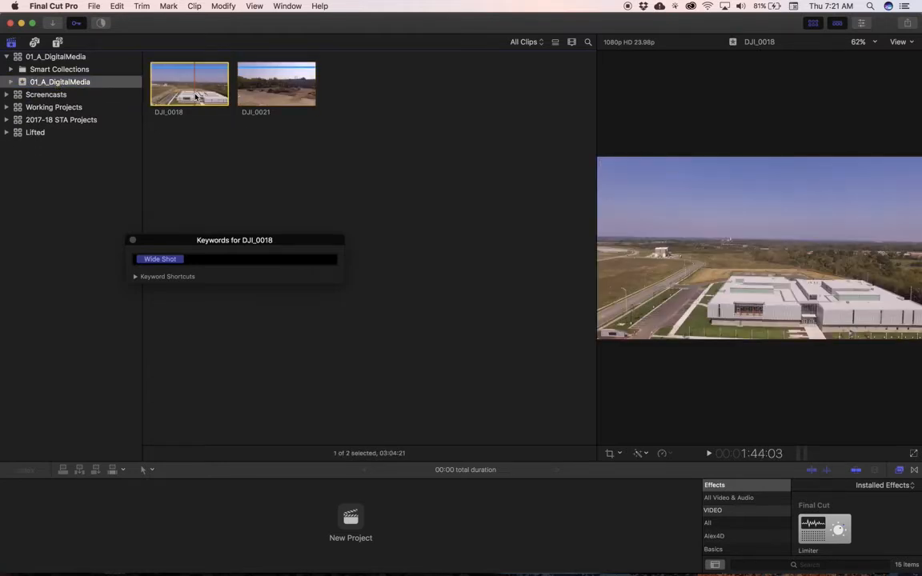
pyautogui.click(133, 240)
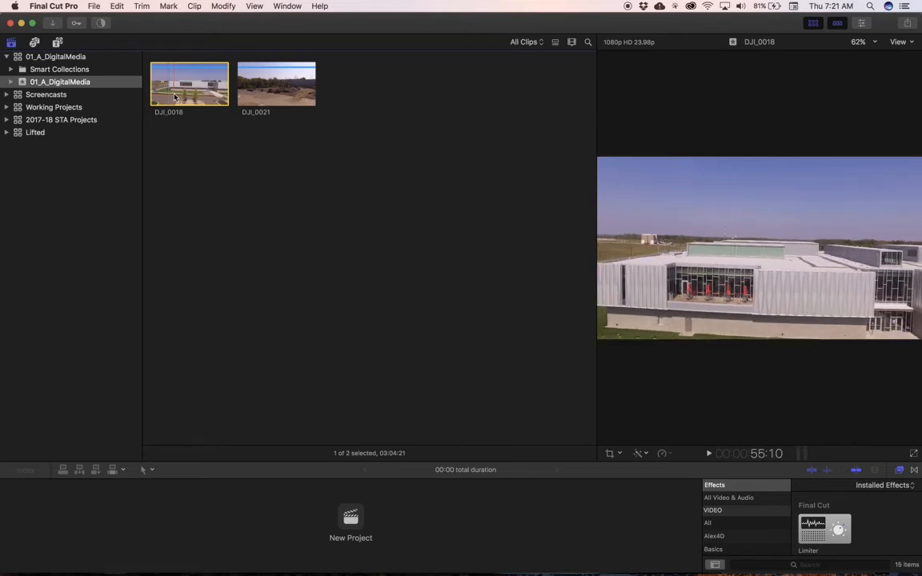
# - Play the DJI_0018 clip and mark a range from about 1:15 to 1:19:10 with in and out points
pyautogui.press('i')
pyautogui.press('space')
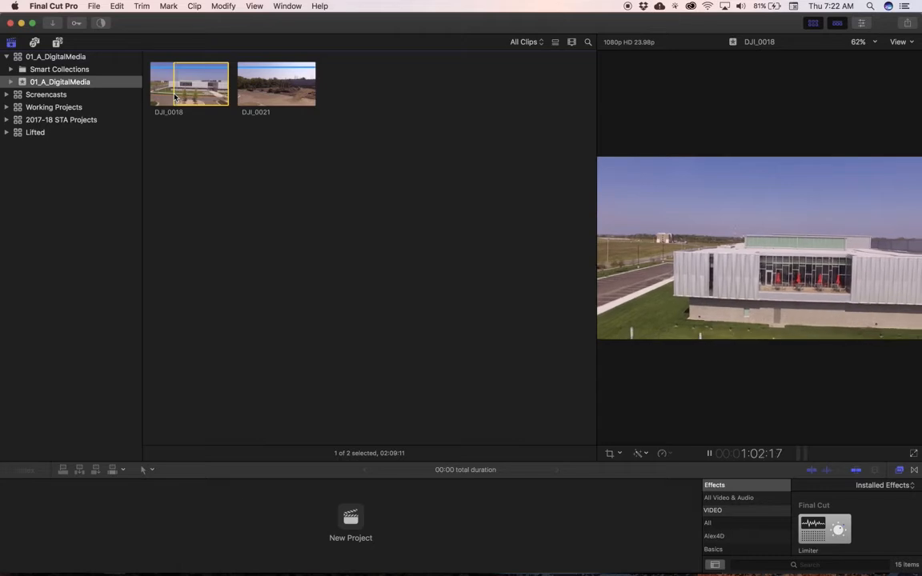
pyautogui.press('i')
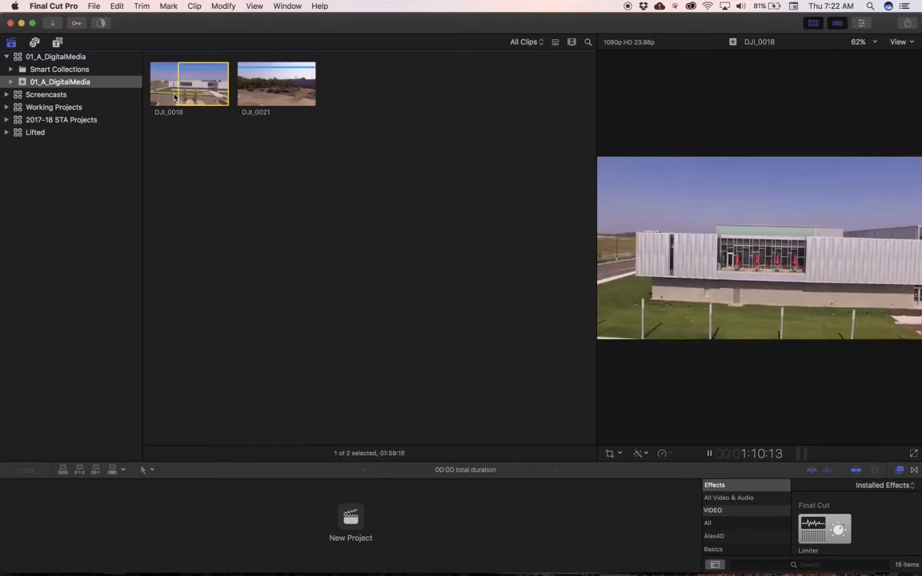
pyautogui.press('space')
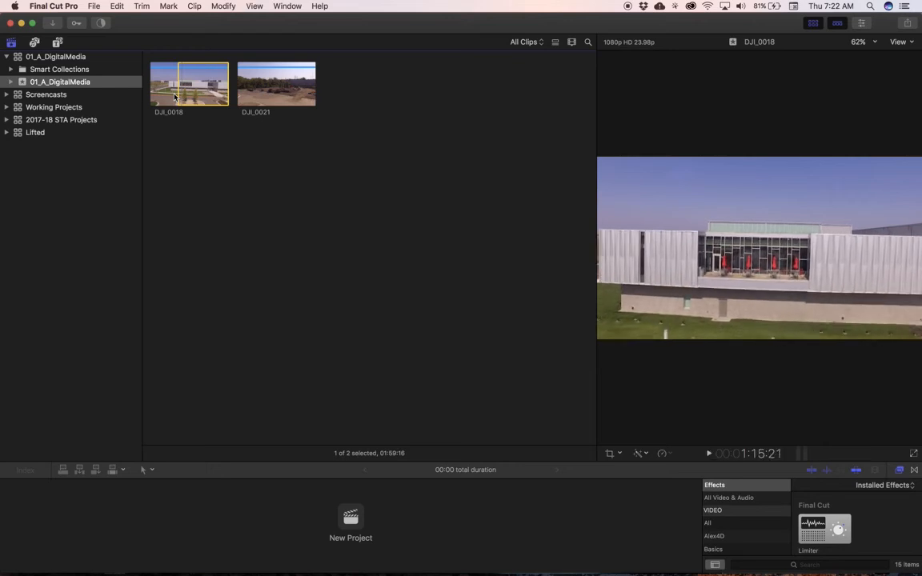
pyautogui.press('i')
pyautogui.press('space')
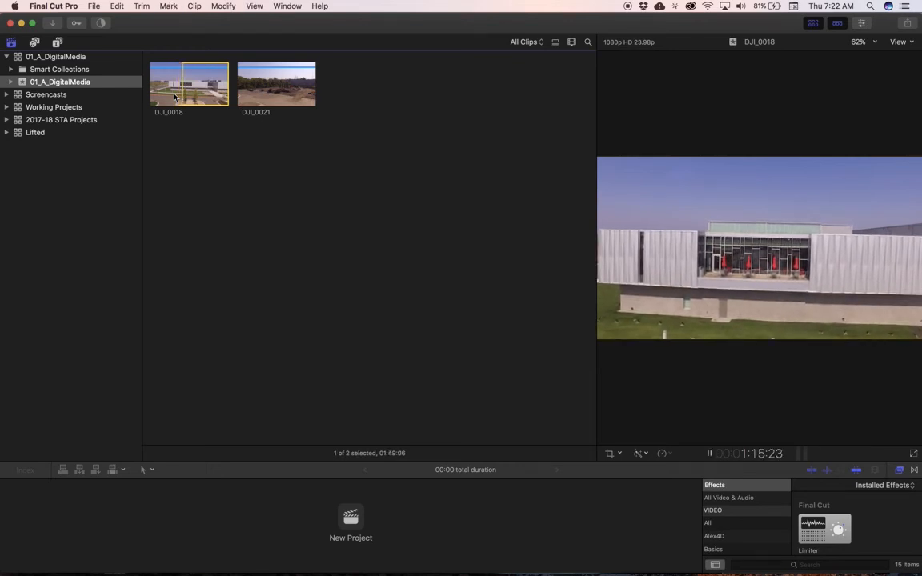
pyautogui.press('space')
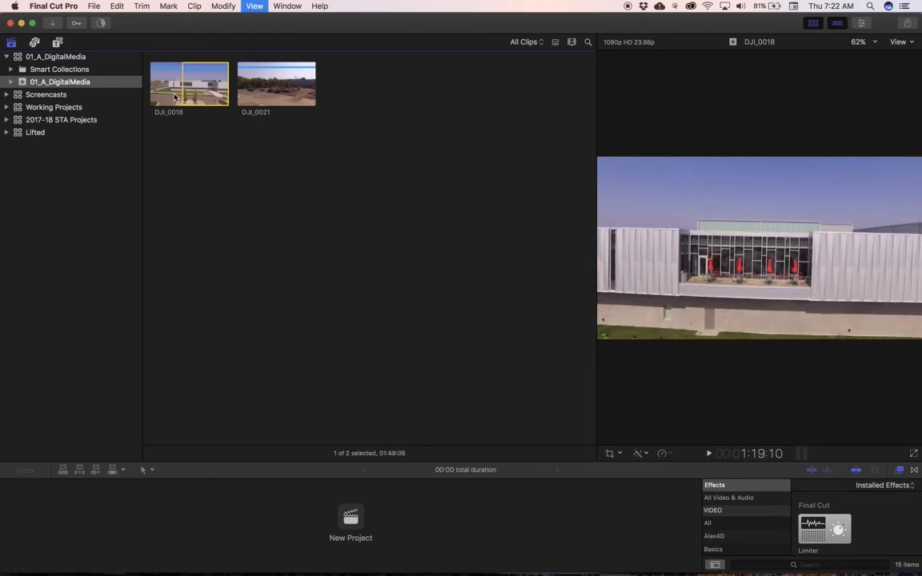
pyautogui.press('o')
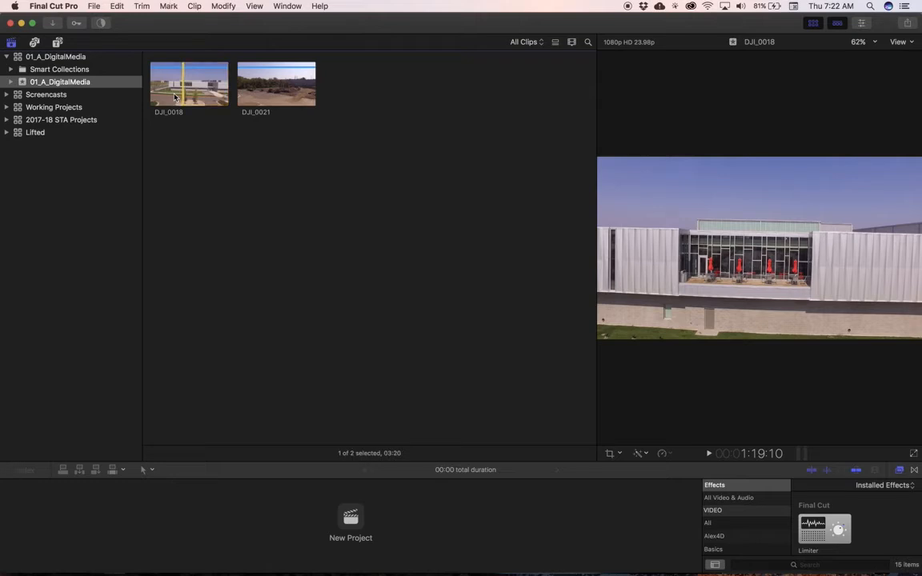
# - Play on through the DJI_0018 clip and mark a second range from about 1:26 to 1:36:06 with in and out points
pyautogui.press('space')
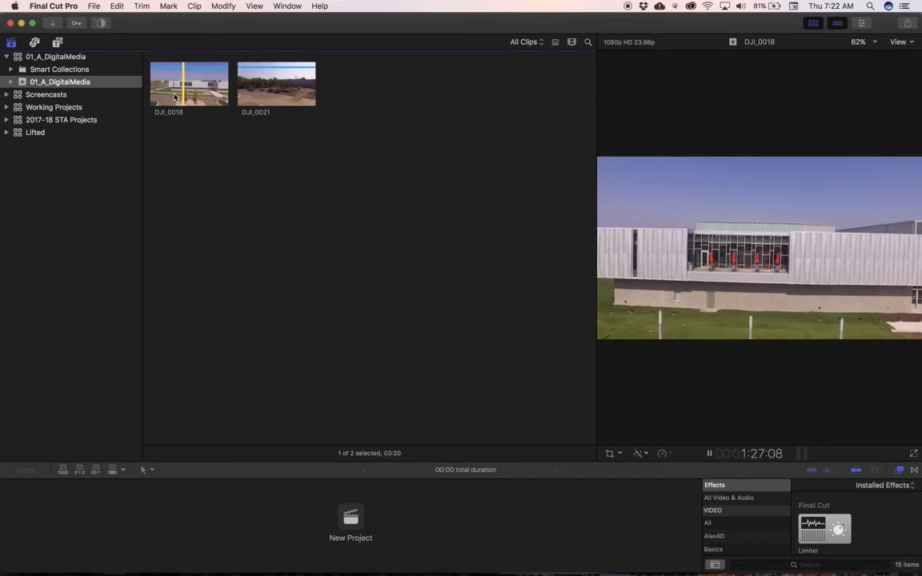
pyautogui.press('i')
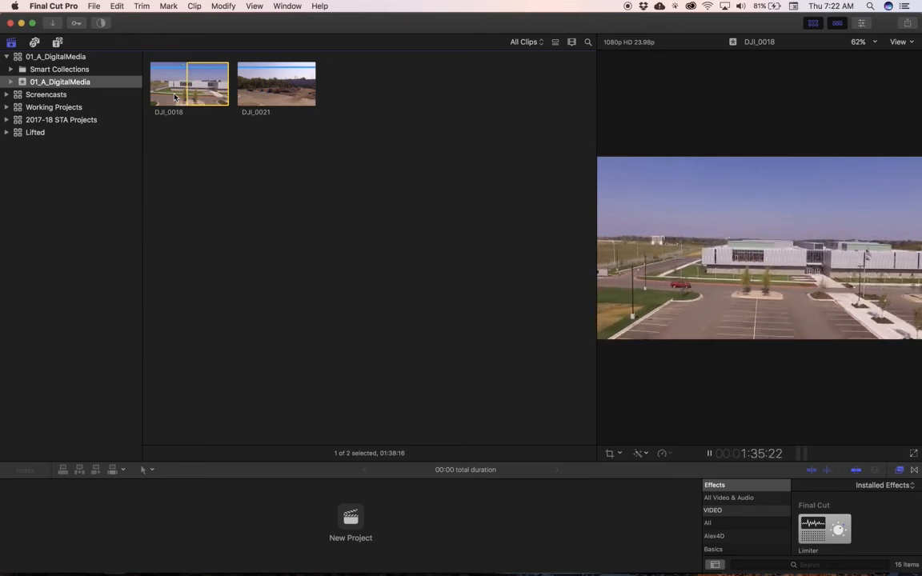
pyautogui.press('space')
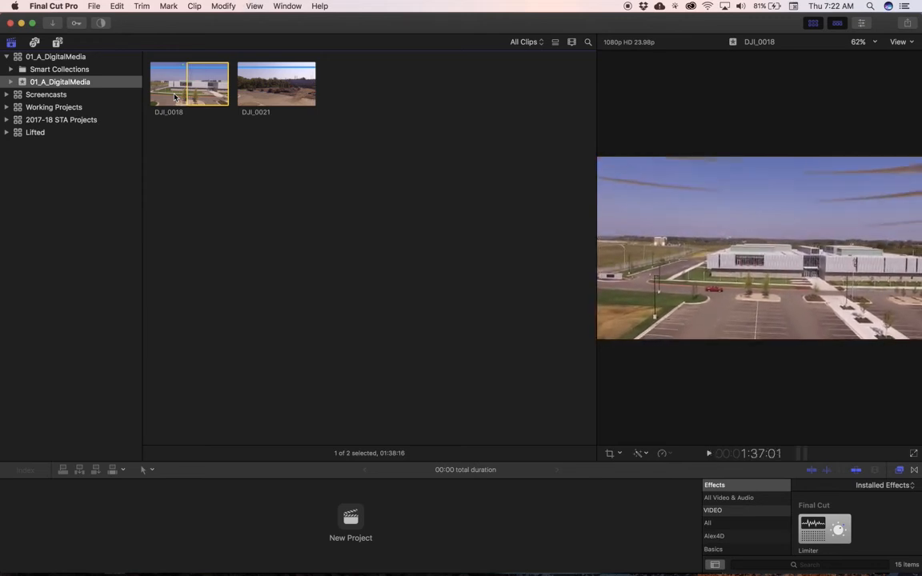
pyautogui.press('Left')
pyautogui.press('Left')
pyautogui.press('Left')
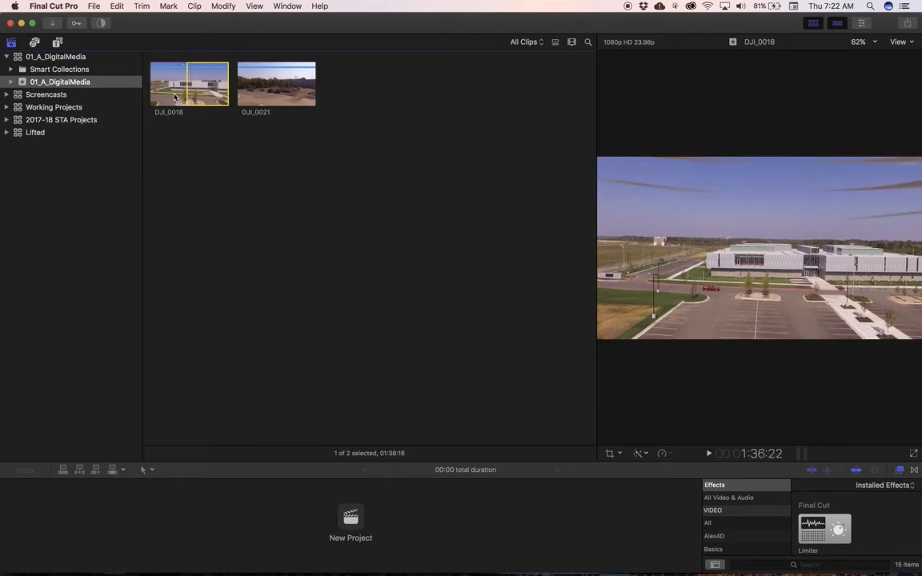
pyautogui.press('Left')
pyautogui.press('Left')
pyautogui.press('Left')
pyautogui.press('Left')
pyautogui.press('Left')
pyautogui.press('Left')
pyautogui.press('Left')
pyautogui.press('Left')
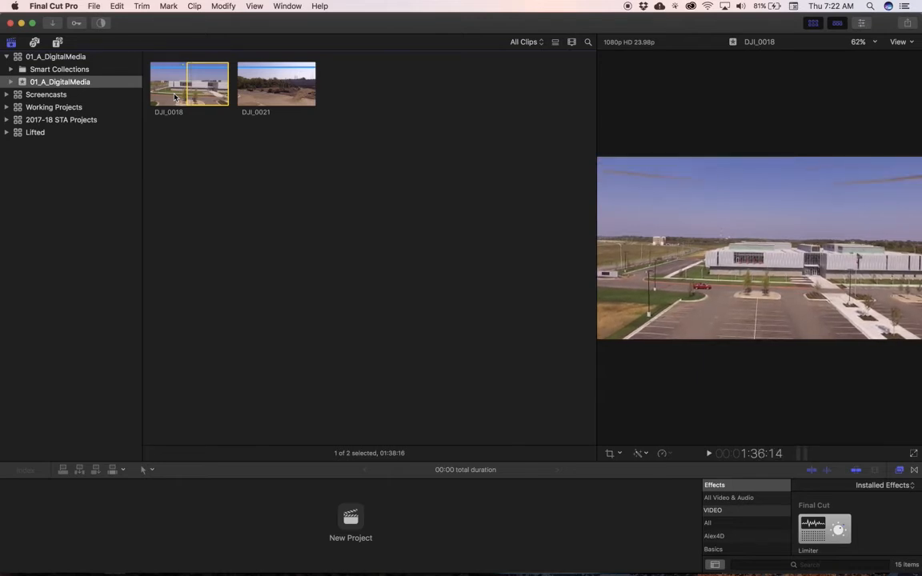
pyautogui.press('Left')
pyautogui.press('Left')
pyautogui.press('Left')
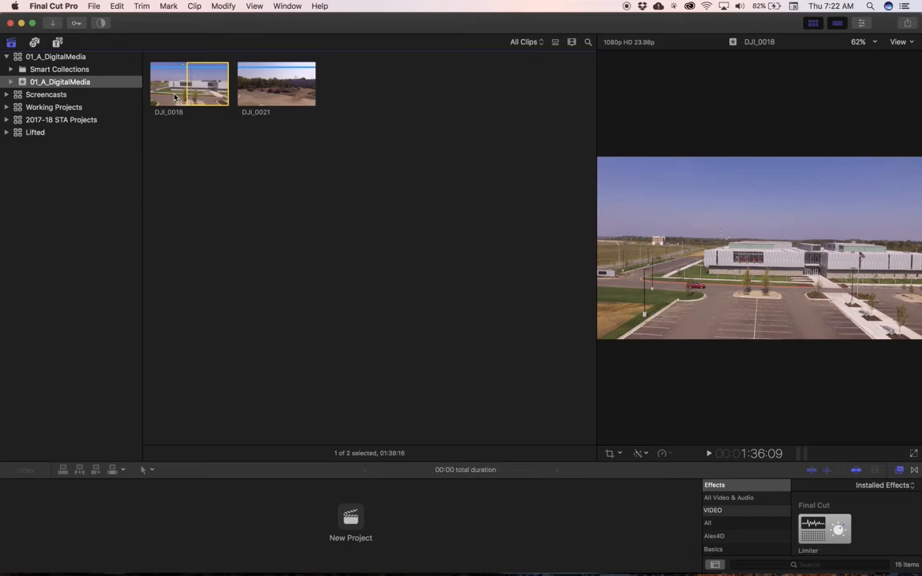
pyautogui.press('Left')
pyautogui.press('Left')
pyautogui.press('Left')
pyautogui.press('i')
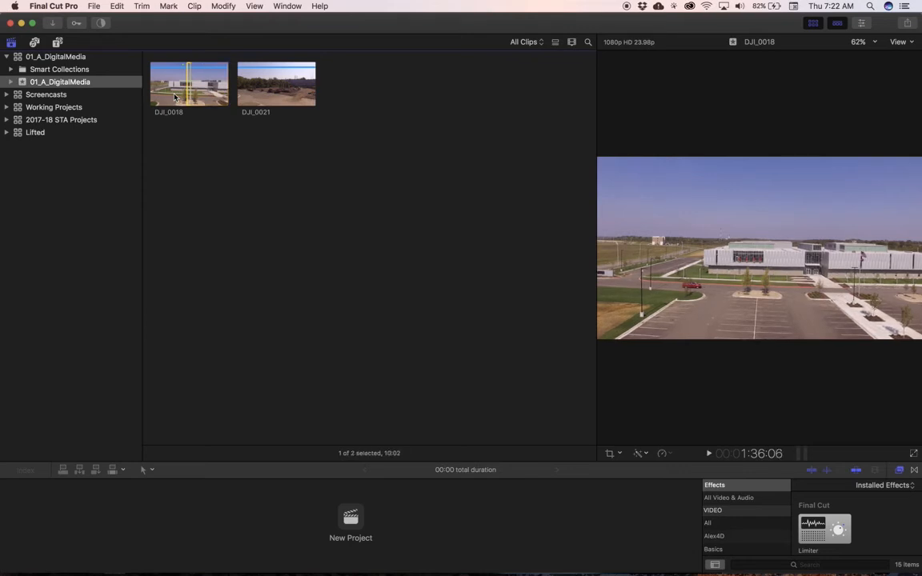
# - Mark the selected DJI_0018 range as a favorite and filter the browser to show only Favorites
pyautogui.press('o')
pyautogui.click(527, 42)
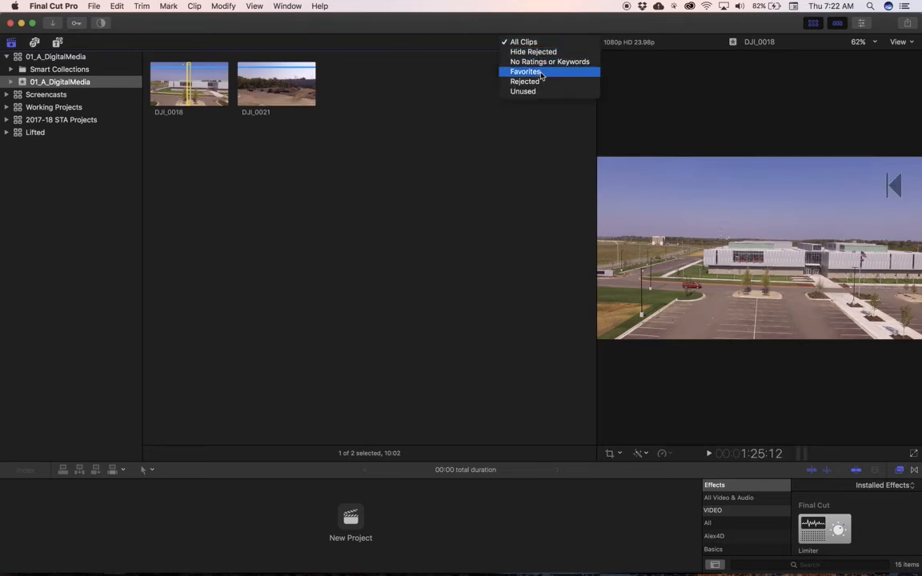
pyautogui.click(540, 72)
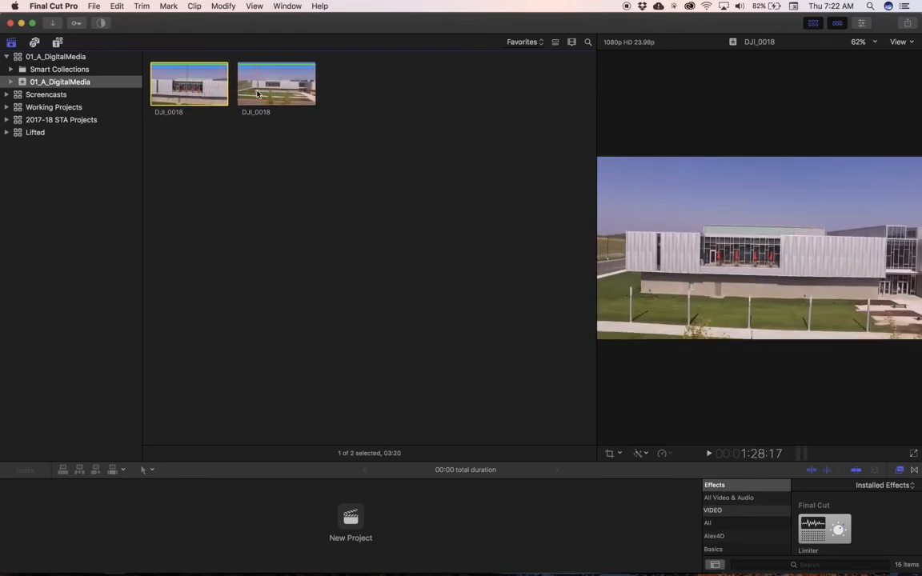
# - Collapse the 01_A_DigitalMedia library and reveal its file in Finder
pyautogui.click(5, 57)
pyautogui.rightClick(53, 59)
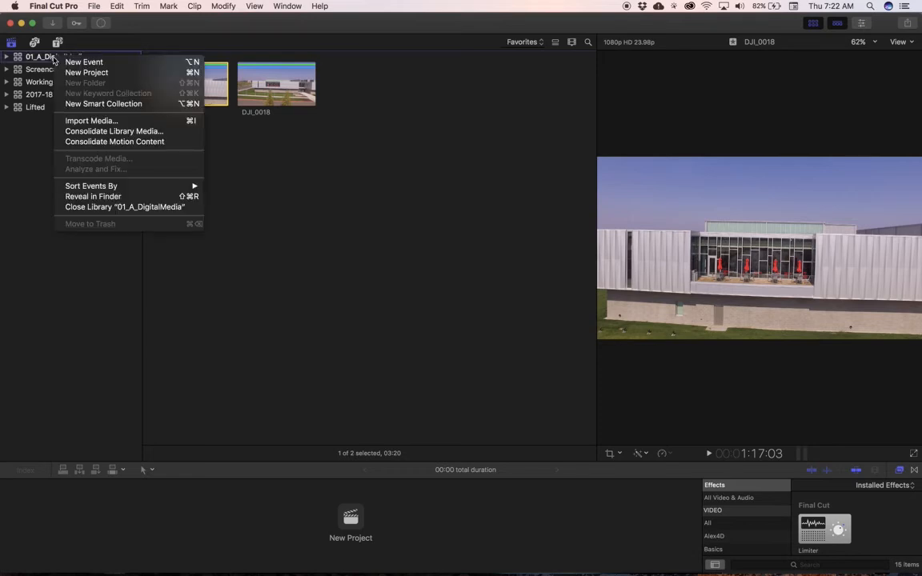
pyautogui.click(122, 197)
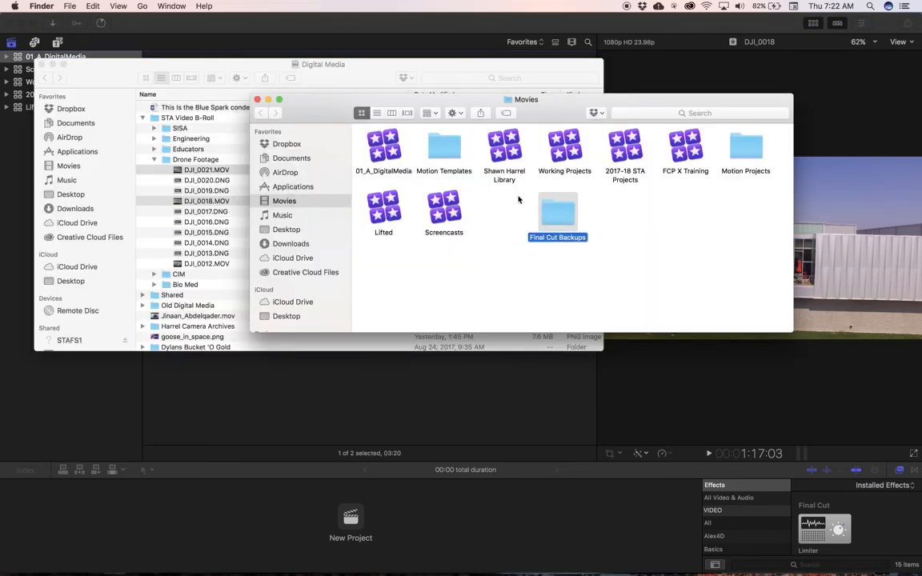
# - Compress the 01_A_DigitalMedia library in the Movies folder into a zip archive, moving the progress window up out of the way
pyautogui.click(386, 150)
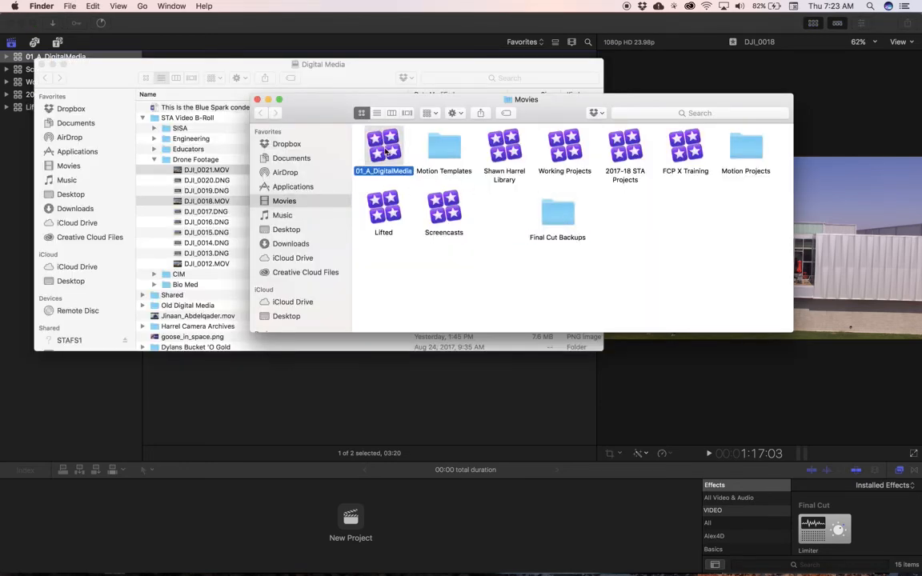
pyautogui.rightClick(385, 150)
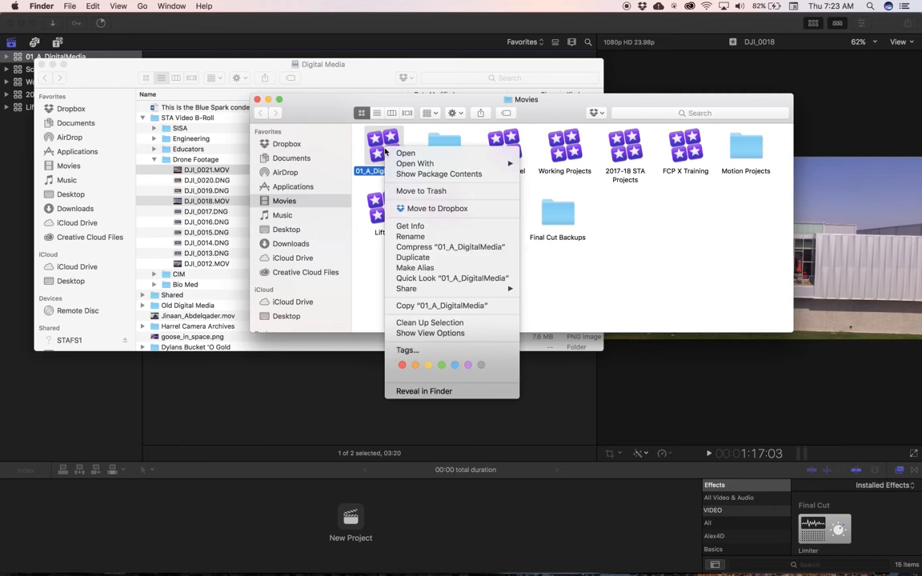
pyautogui.click(472, 251)
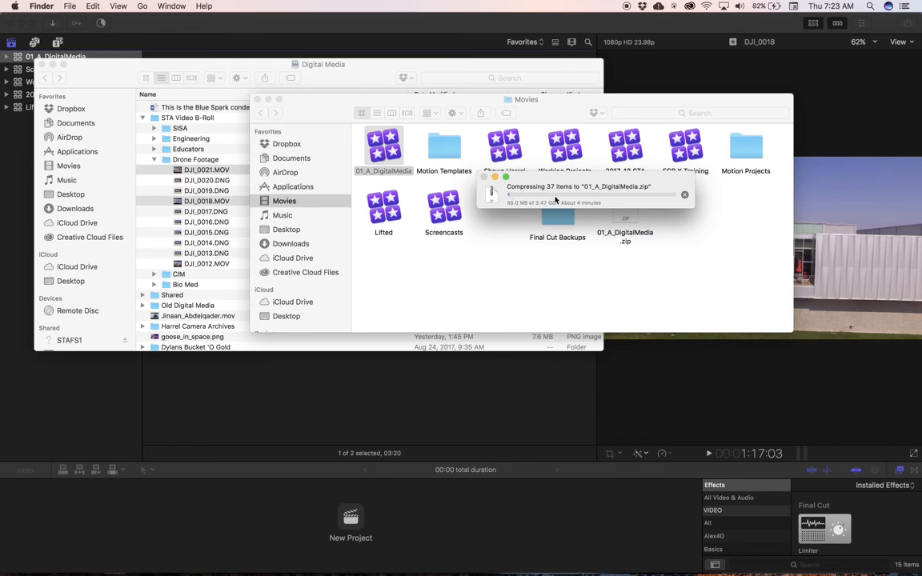
pyautogui.moveTo(531, 170); pyautogui.dragTo(532, 149)
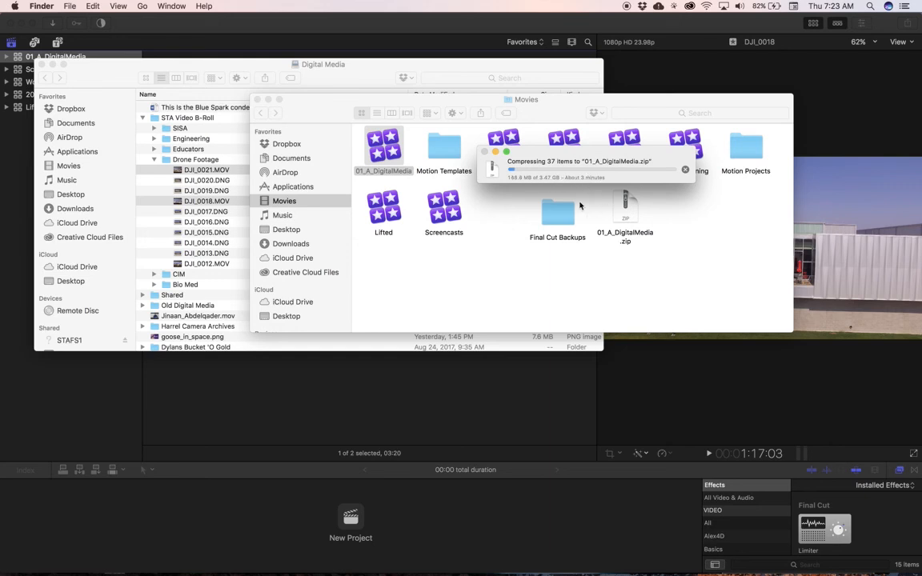
# - Inspect the package contents of the 01_A_DigitalMedia library and return to the Movies folder
pyautogui.click(385, 150)
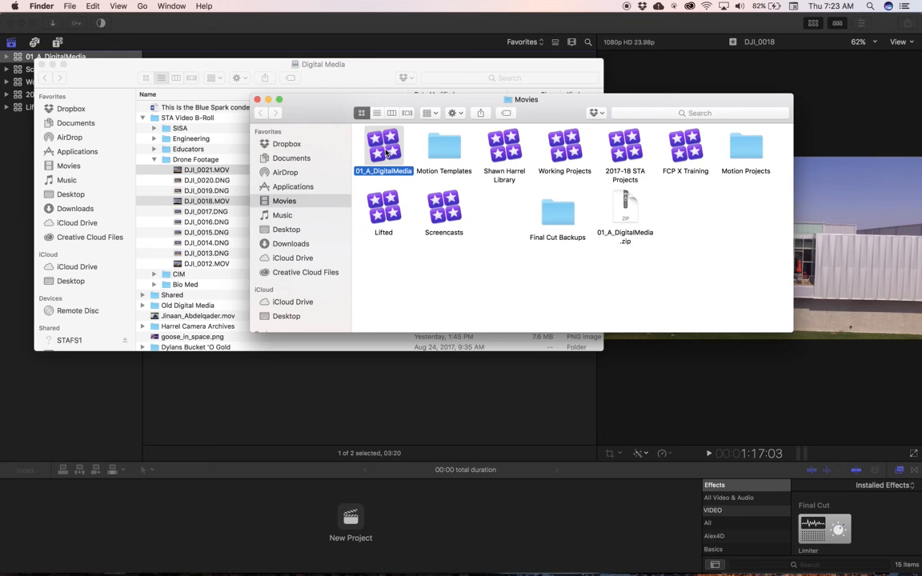
pyautogui.rightClick(386, 151)
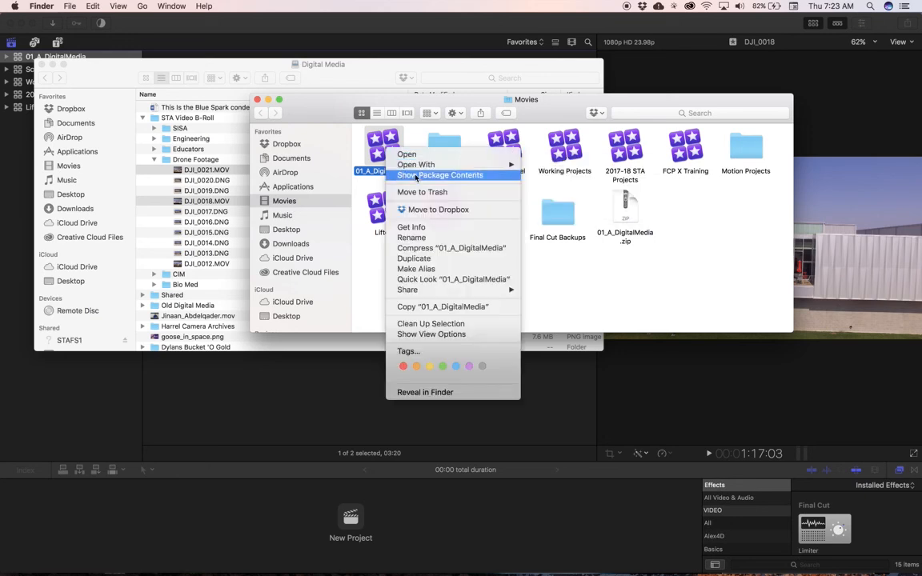
pyautogui.click(415, 175)
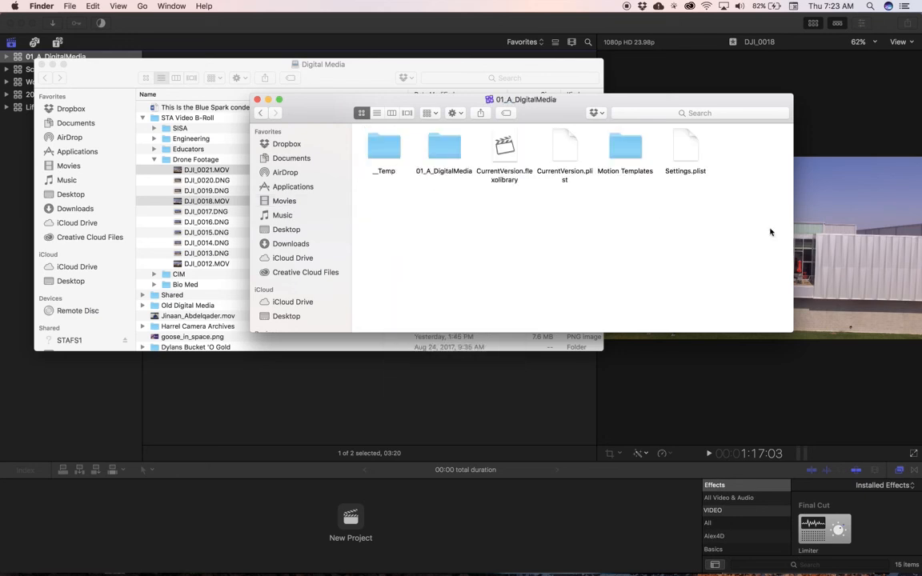
pyautogui.click(260, 112)
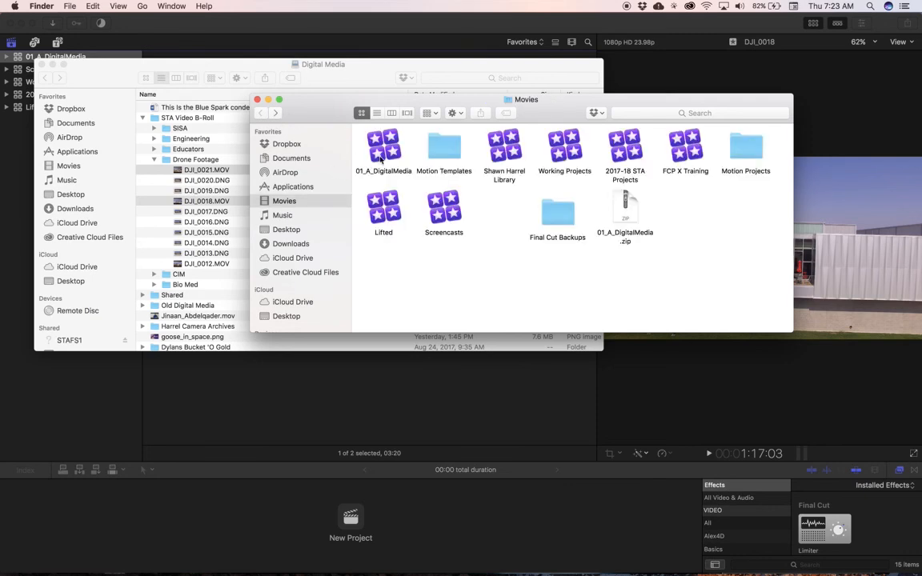
pyautogui.click(384, 149)
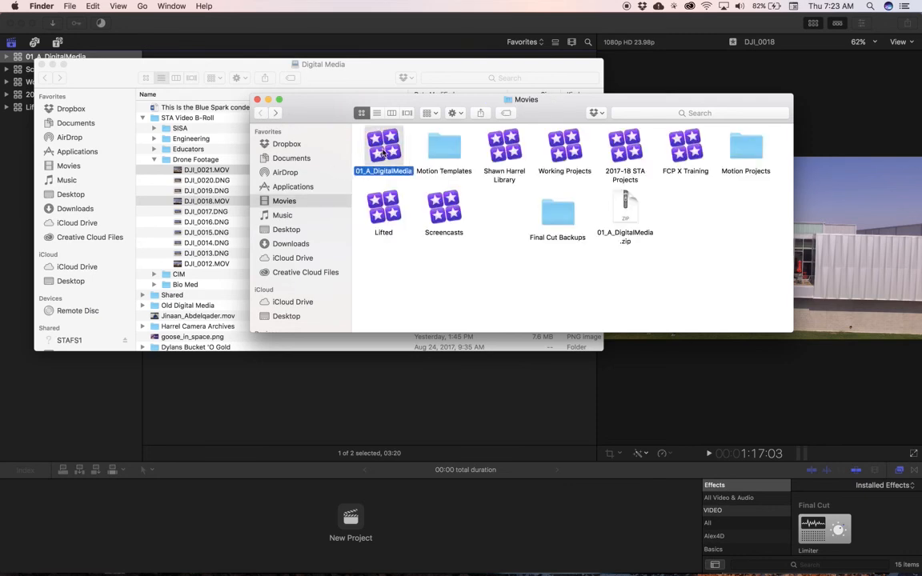
pyautogui.rightClick(384, 152)
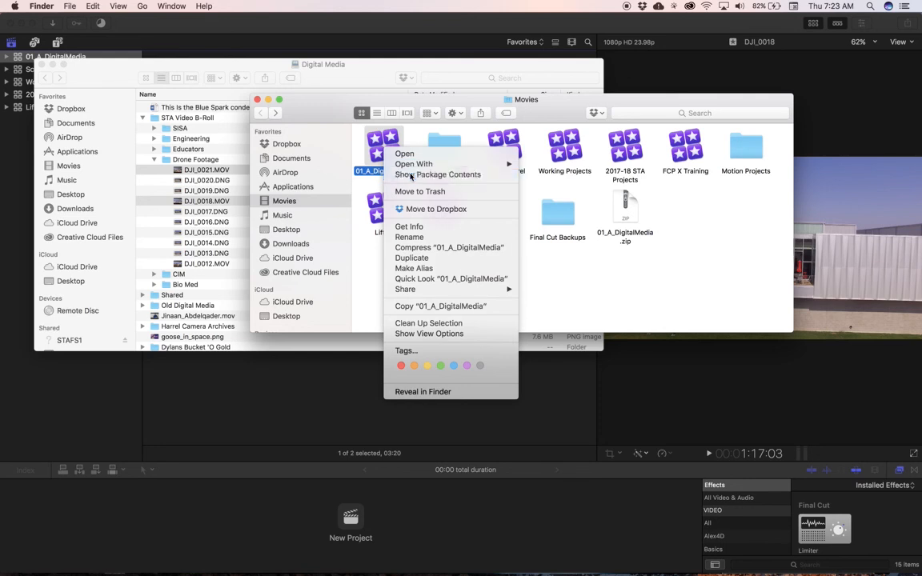
pyautogui.press('Escape')
pyautogui.press('super+bracketright')
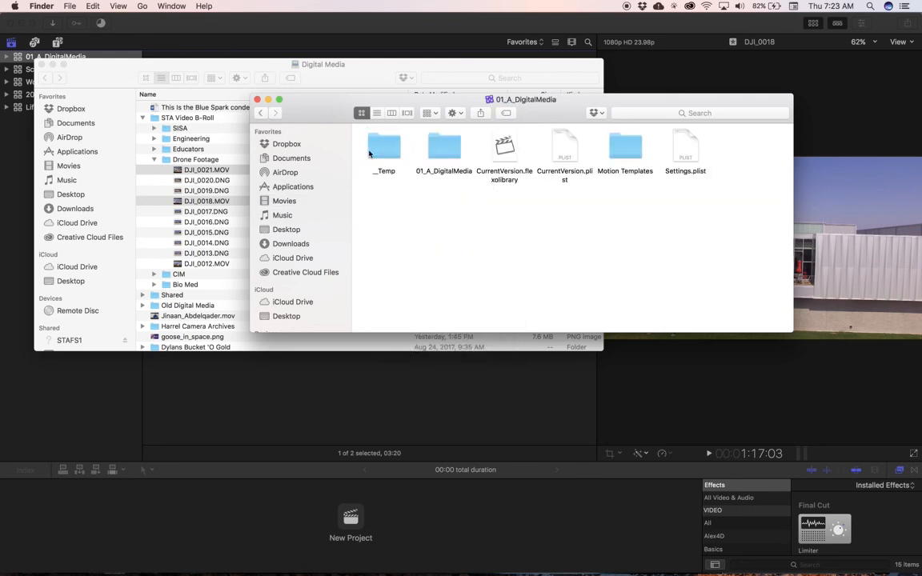
pyautogui.click(262, 115)
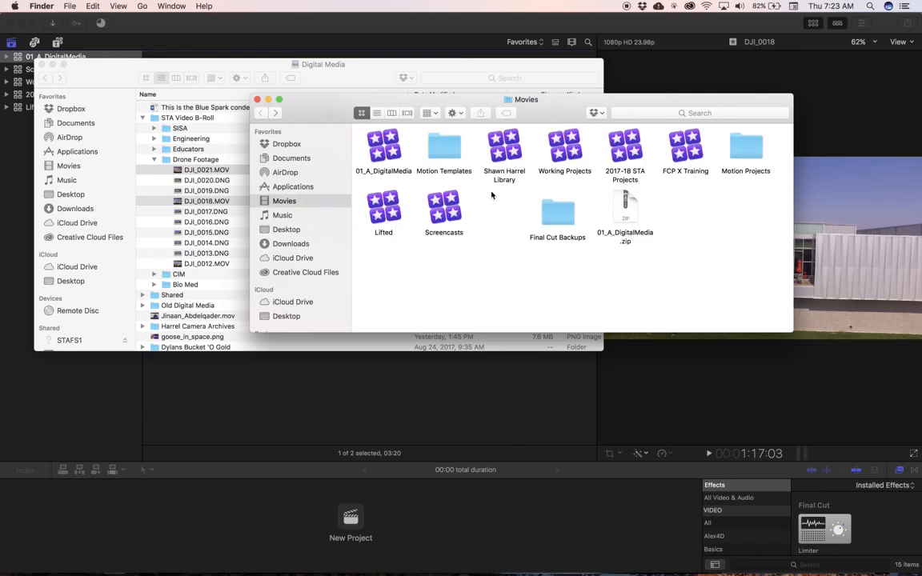